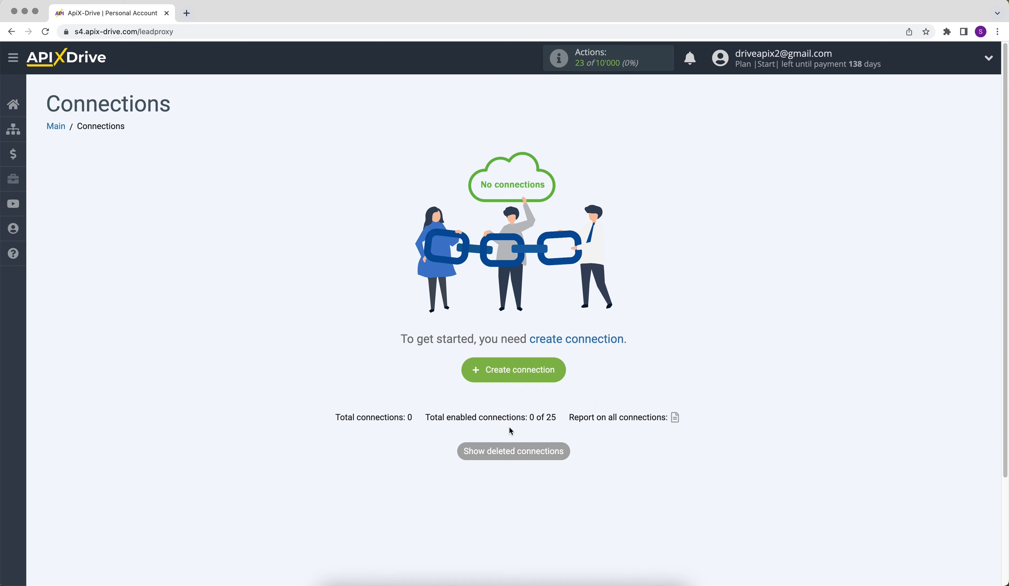
Create a new connection and set Ecwid as its data source system.
left_click(480, 375)
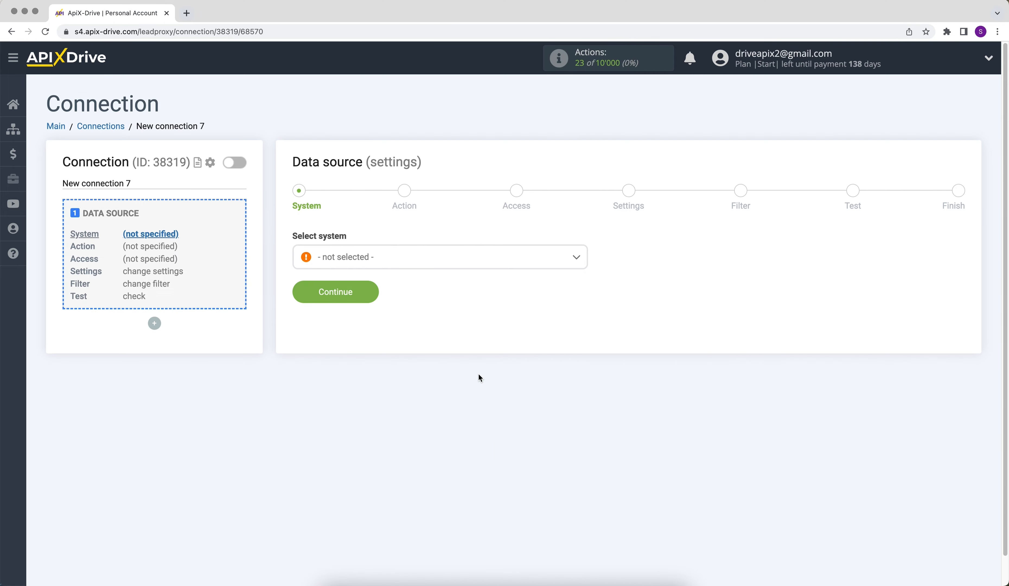
left_click(496, 264)
left_click_drag(586, 275, 585, 312)
left_click(380, 351)
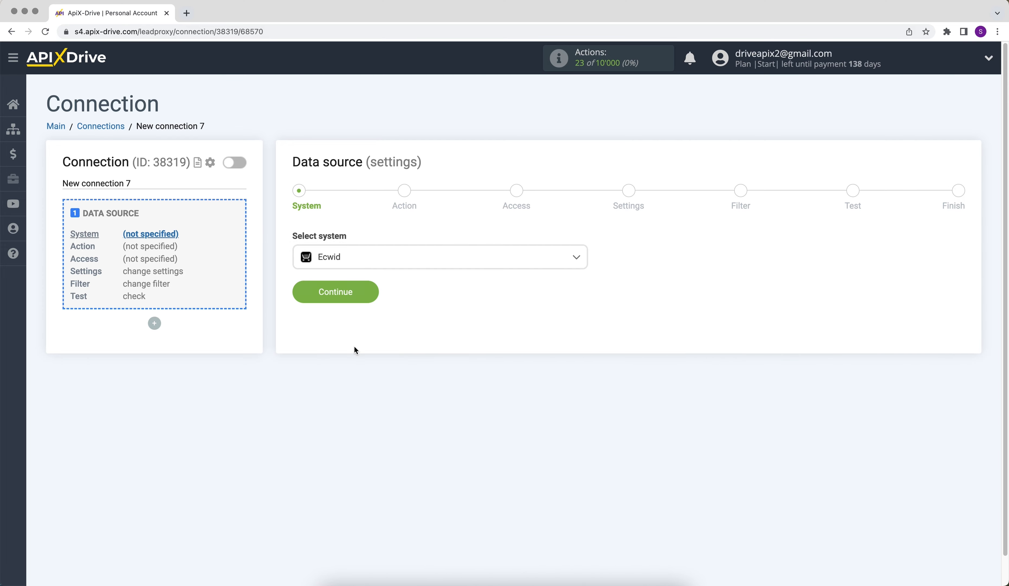
left_click(301, 286)
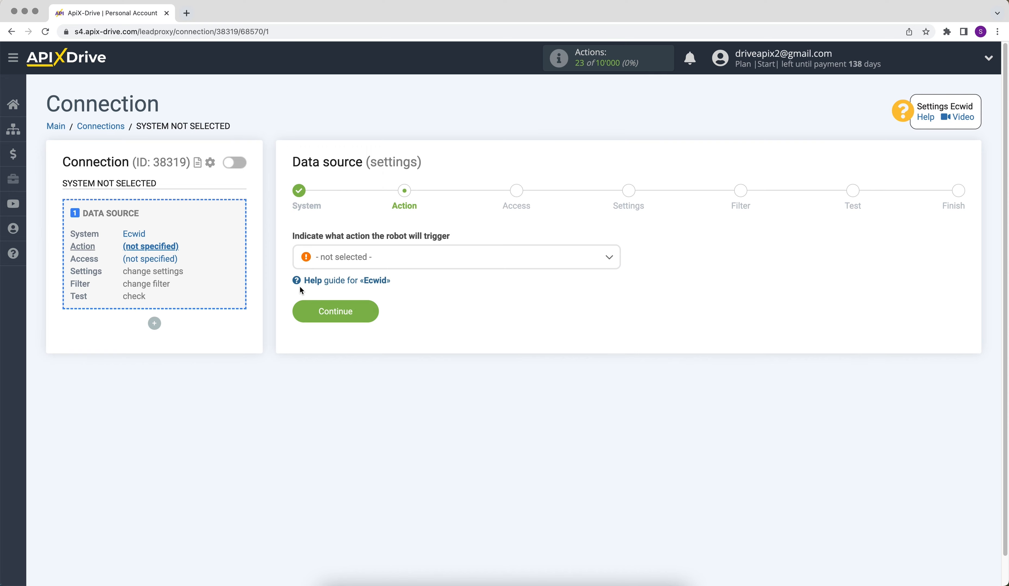
Set the data source's trigger action to Get ORDERS (new) and continue to account access.
left_click(337, 260)
left_click(339, 337)
left_click(306, 317)
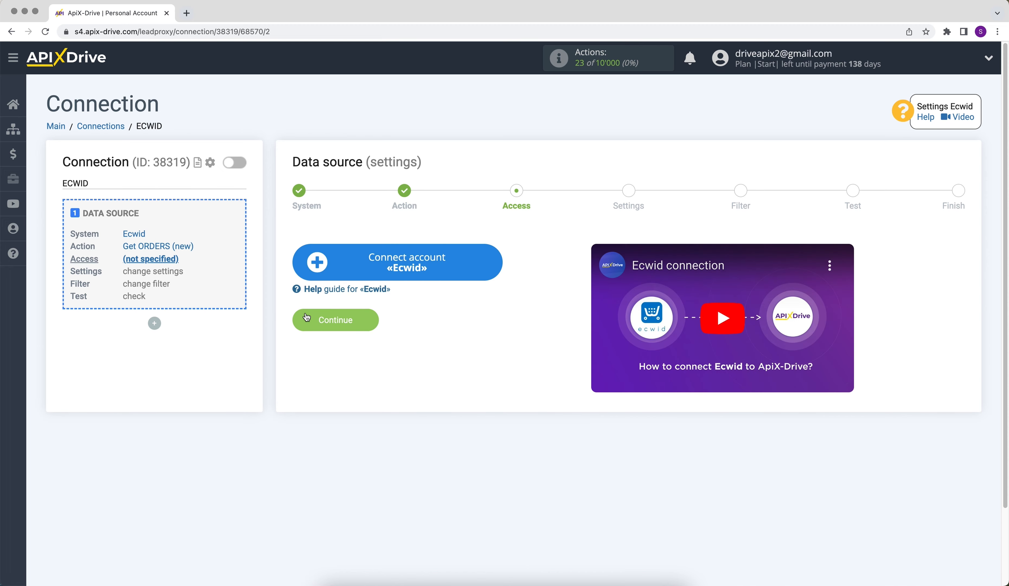
Connect the Ecwid account by signing in with the account e-mail and password.
left_click(317, 256)
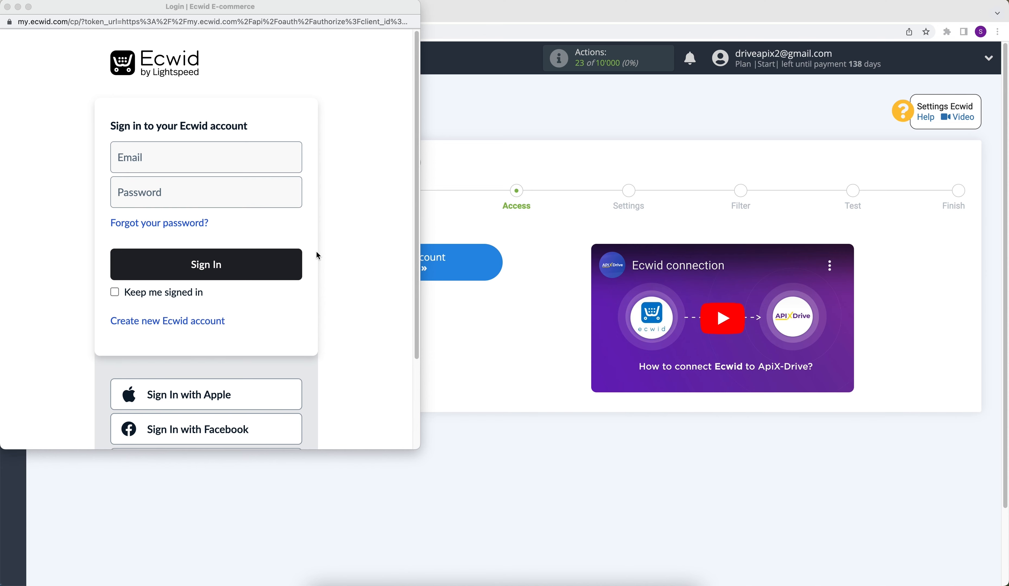
left_click(210, 158)
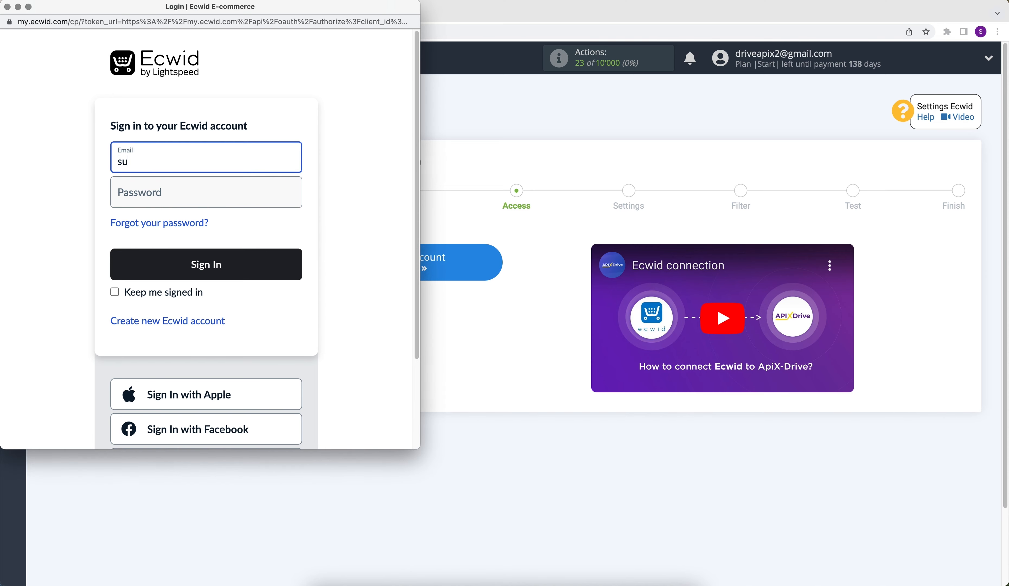
key("Tab")
type("***********")
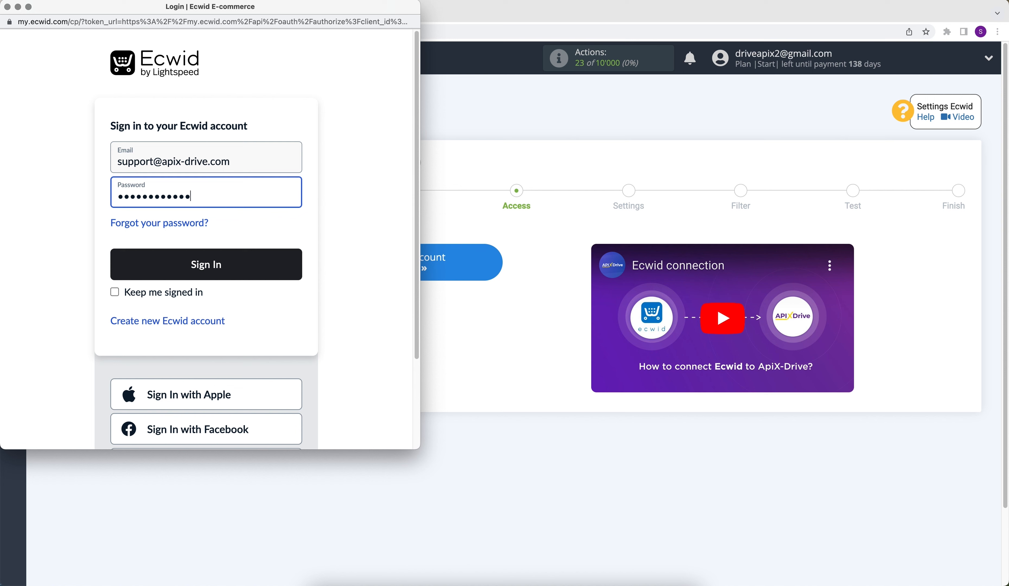
left_click(216, 263)
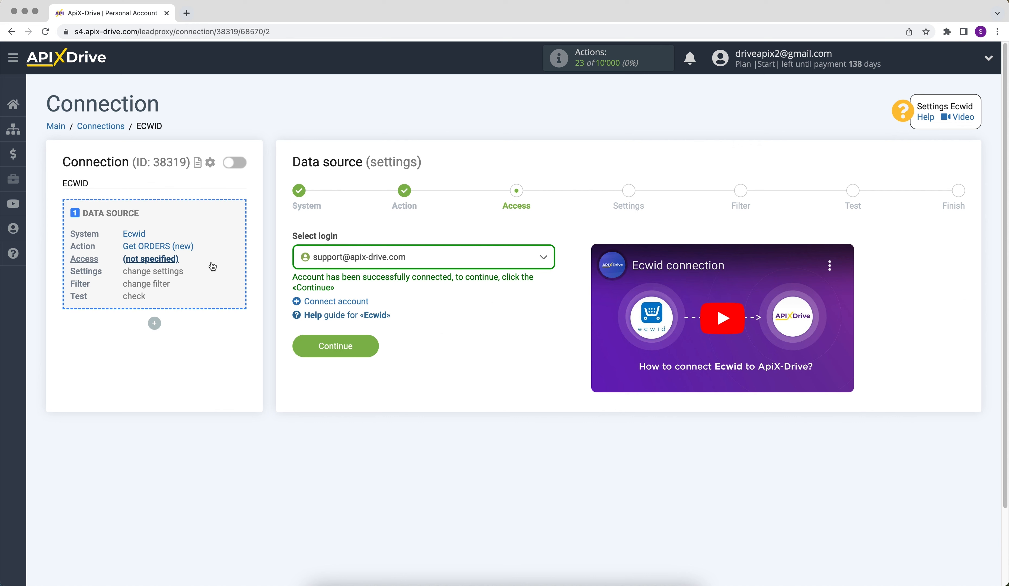
Select the connected Ecwid login for the data source and continue to its settings.
left_click(338, 265)
left_click(346, 342)
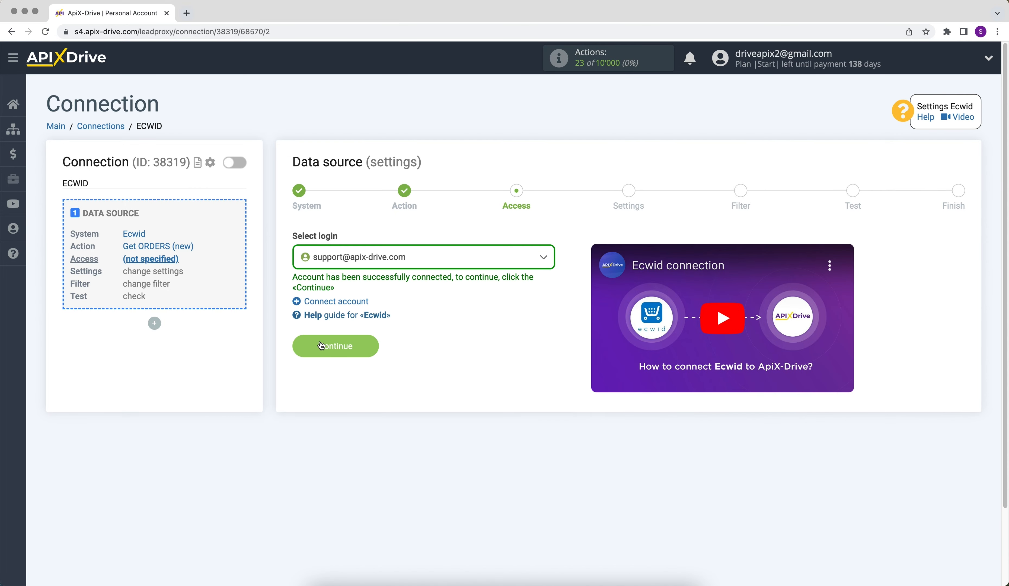
left_click(307, 348)
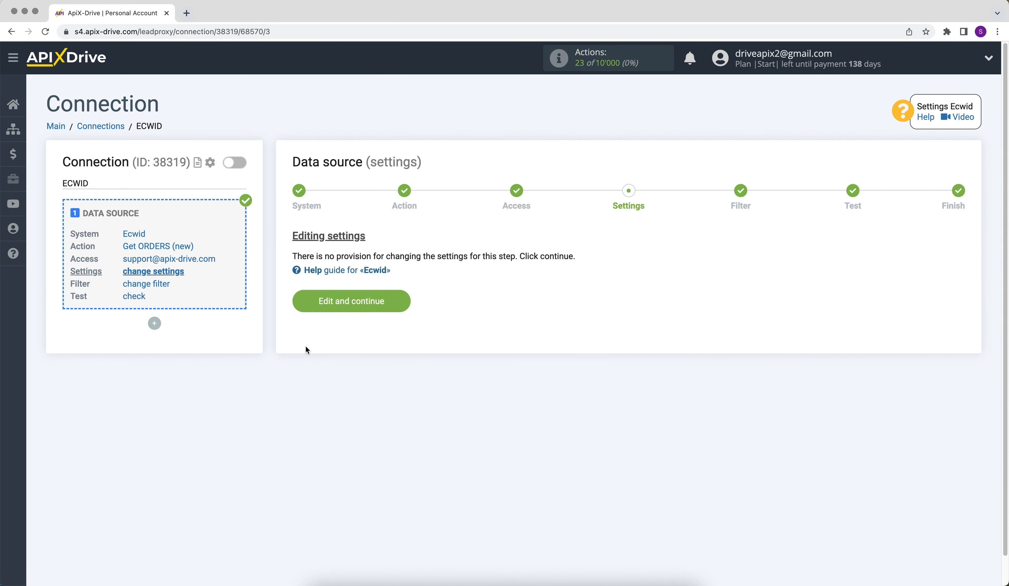
Complete the data source with default settings and no filter, reviewing the Ecwid test order data.
left_click(306, 306)
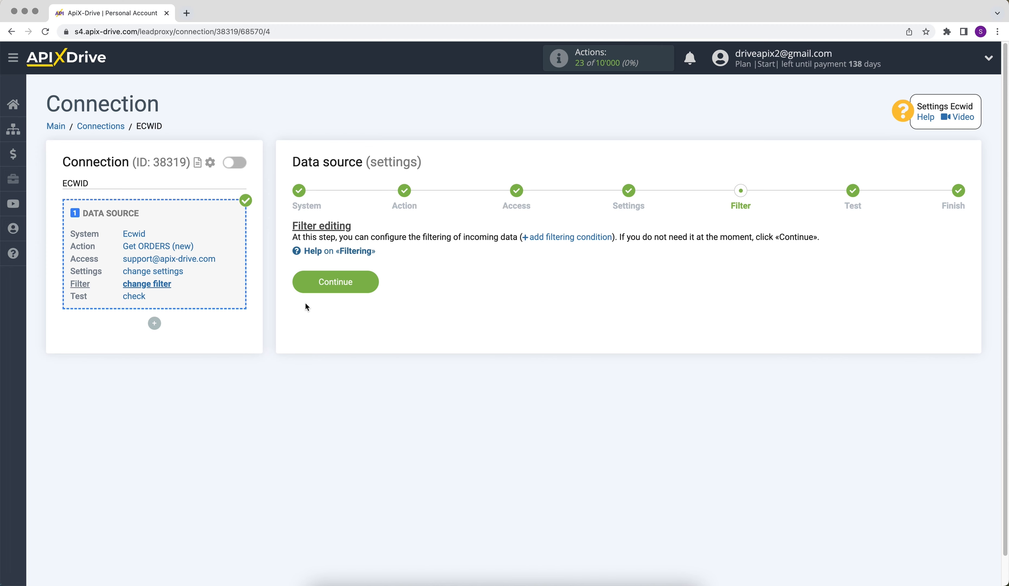
left_click(306, 283)
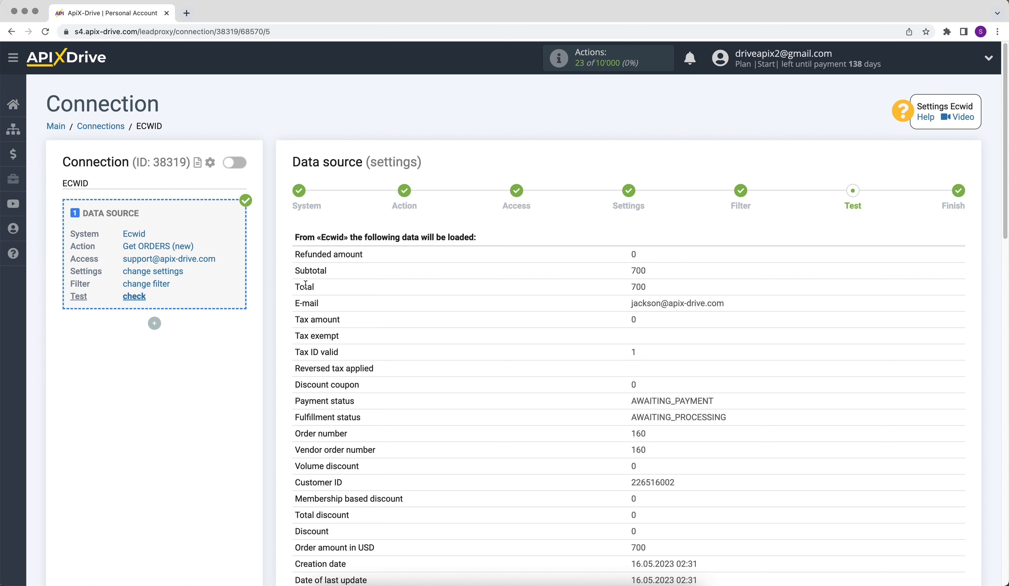
scroll(306, 284, "down", 10)
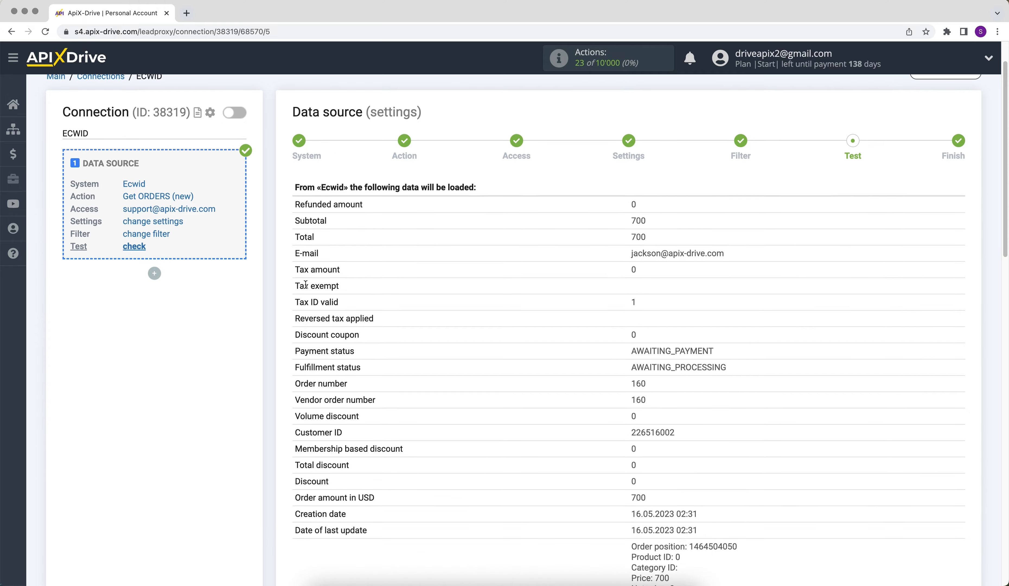
scroll(306, 285, "down", 13)
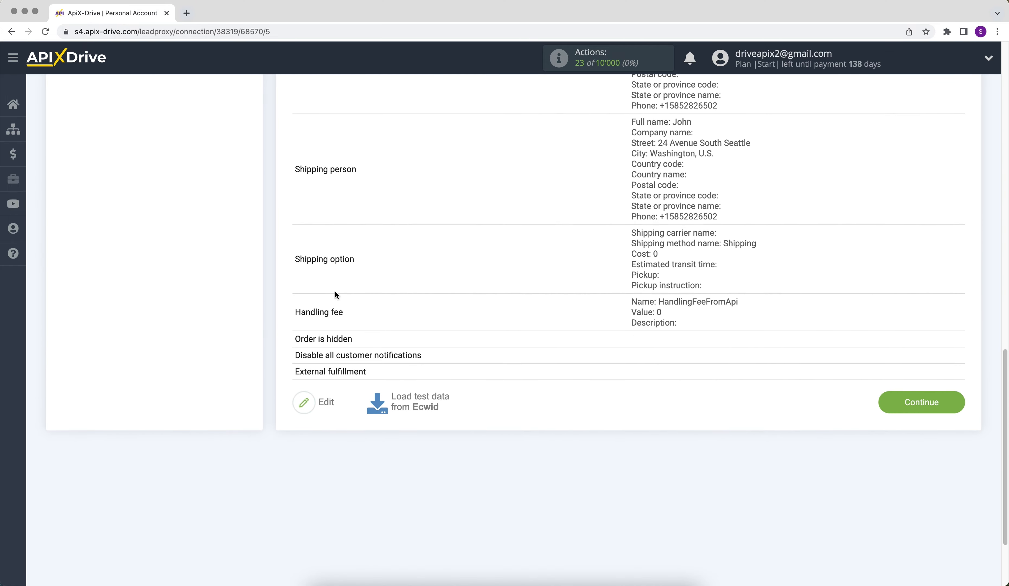
left_click(947, 403)
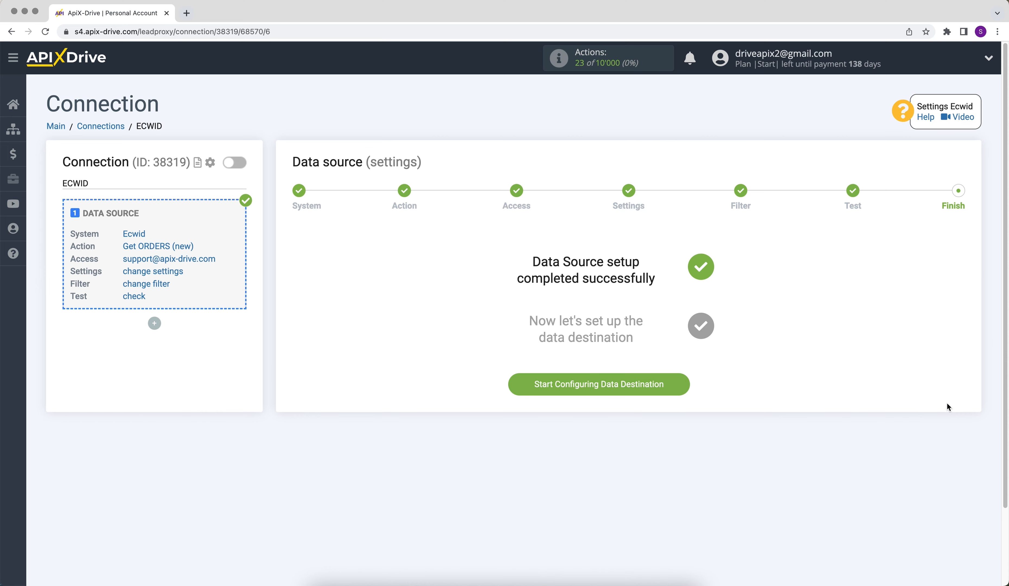
Start configuring the data destination and set its system to ZOHO Inventory.
left_click(540, 390)
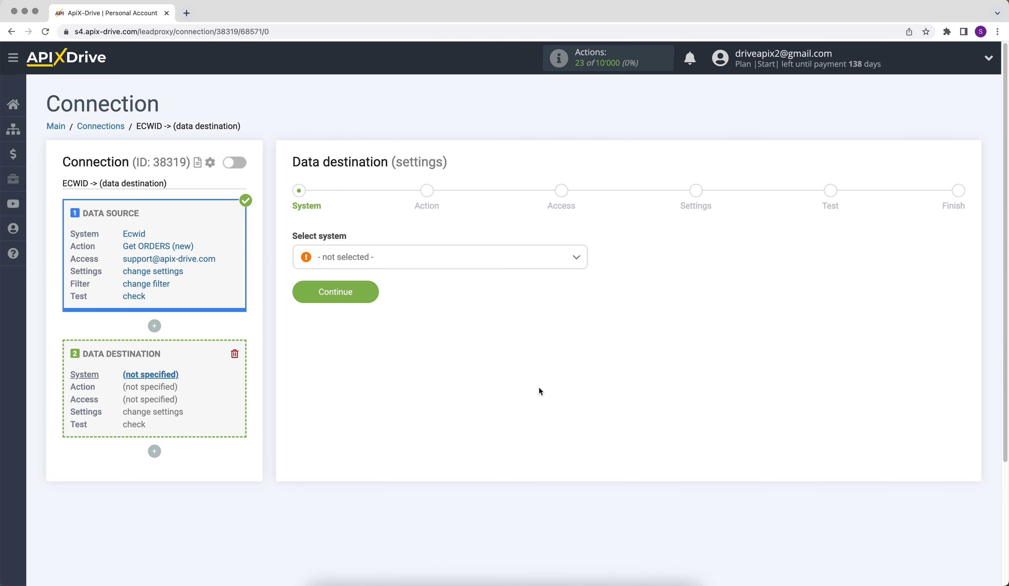
left_click(502, 264)
left_click_drag(584, 277, 588, 441)
left_click(385, 425)
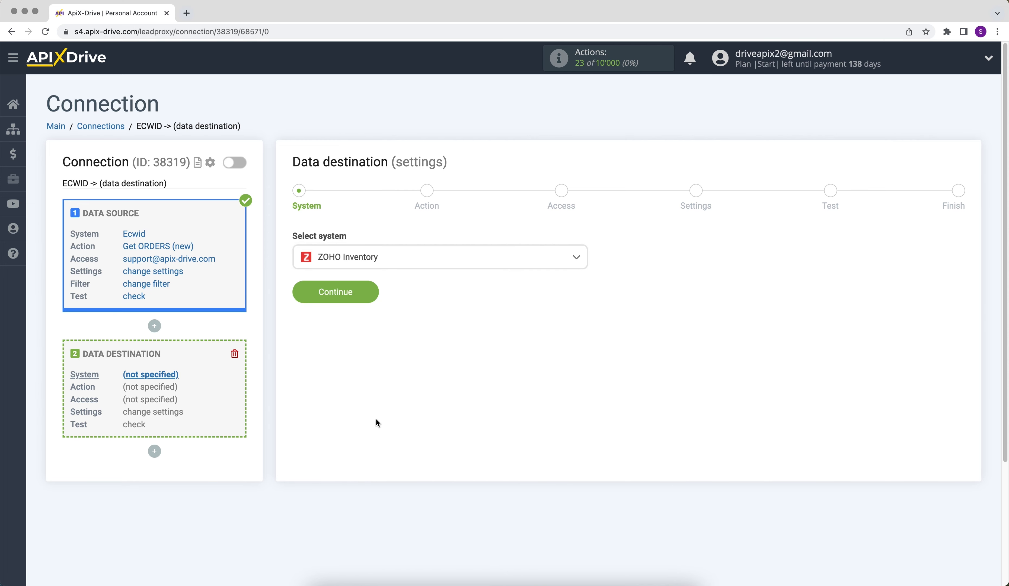
left_click(302, 291)
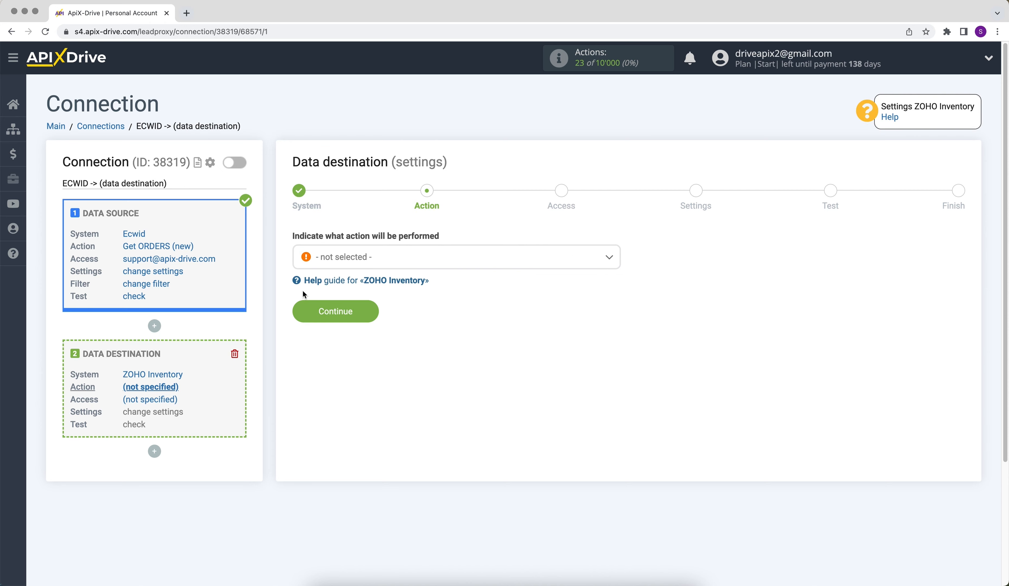
Set the data destination's action to Create CONTACT and continue to account access.
left_click(340, 258)
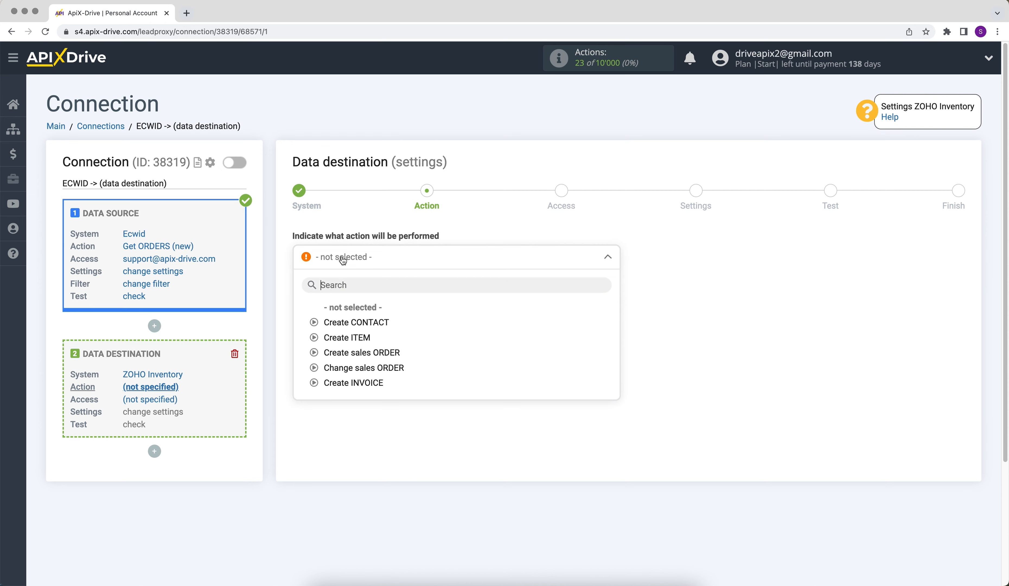
left_click(344, 323)
left_click(302, 313)
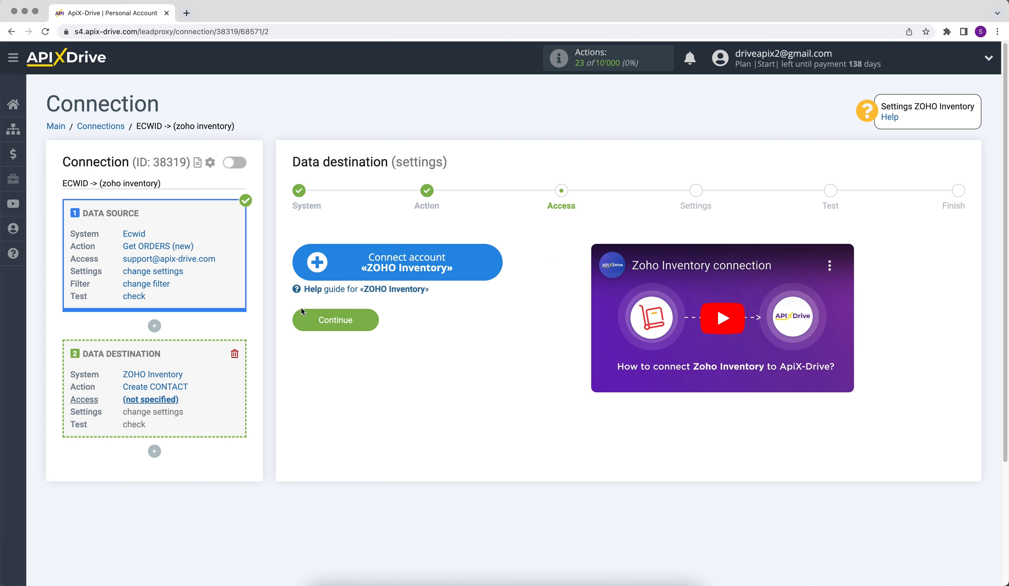
Connect the ZOHO Inventory account by signing in with its e-mail and password, and grant ApiX-Drive access to the inventory data.
left_click(312, 279)
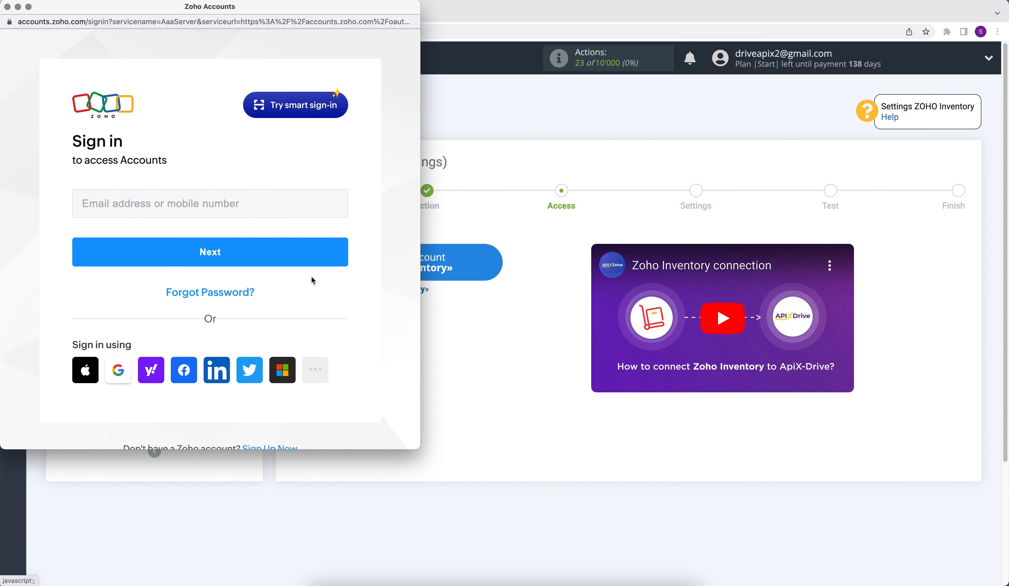
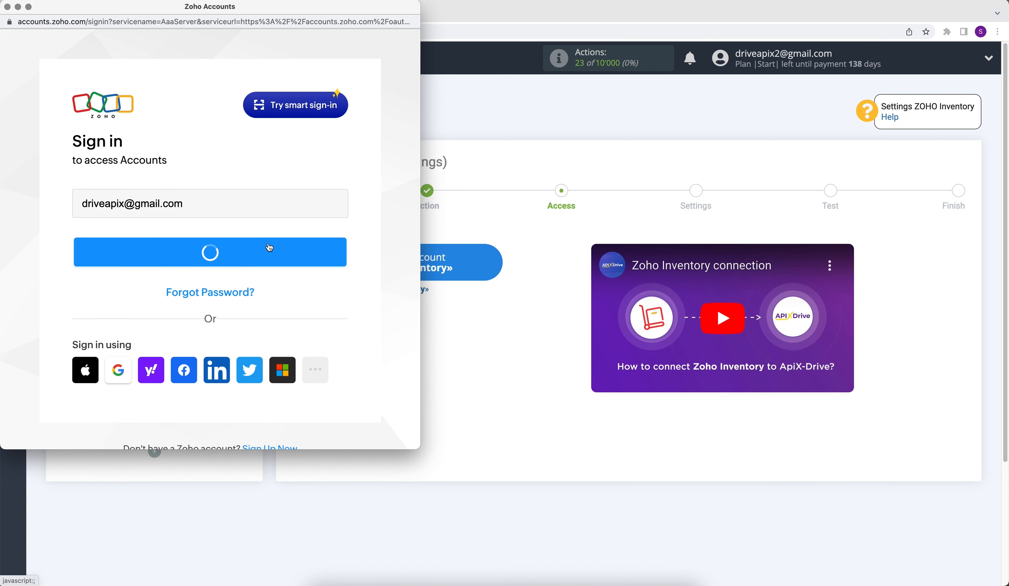
left_click(269, 247)
type("••••••••")
left_click(282, 318)
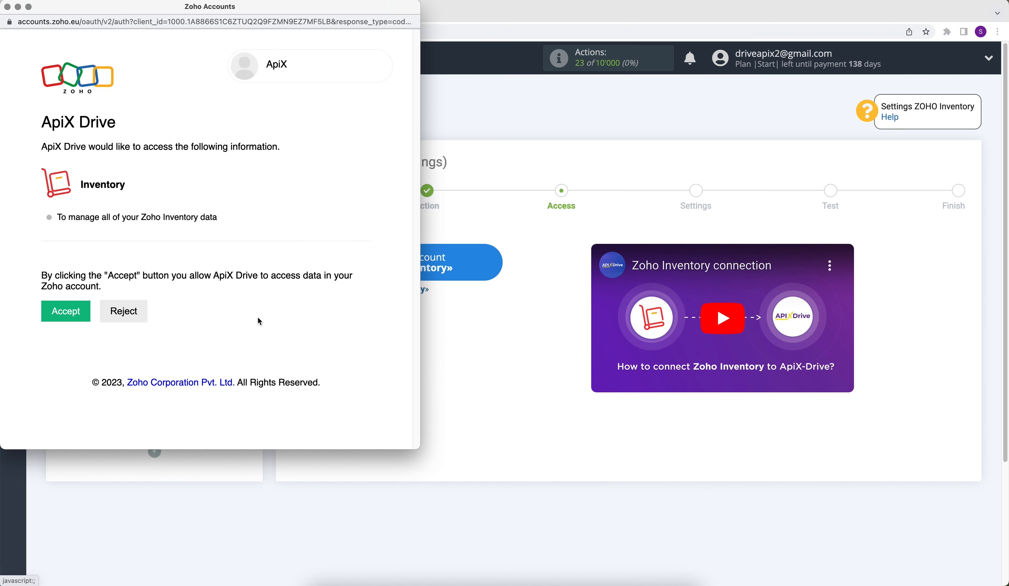
left_click(82, 312)
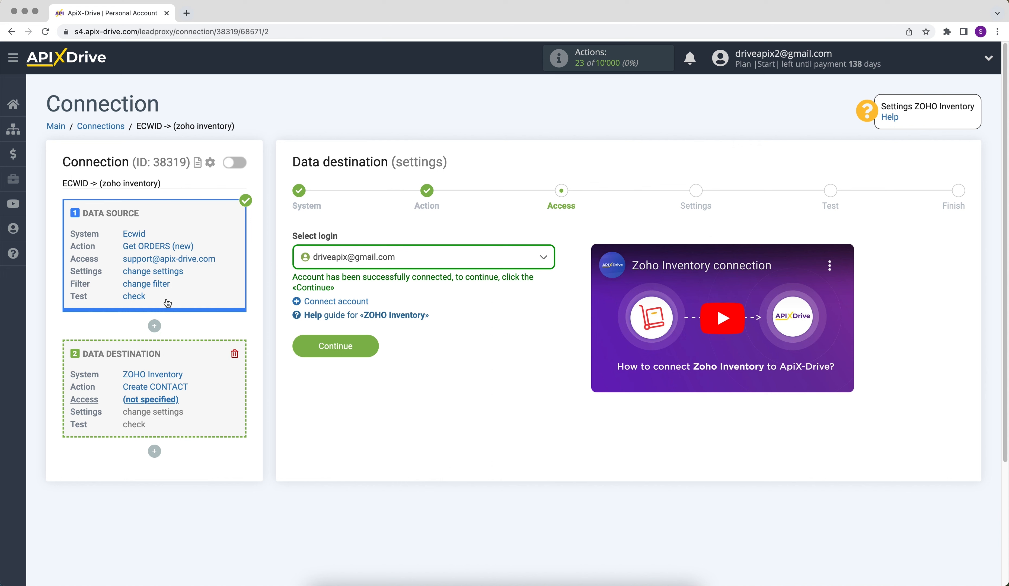
Select the connected ZOHO Inventory login for the data destination and continue to its settings.
left_click(310, 258)
left_click(332, 338)
left_click(322, 354)
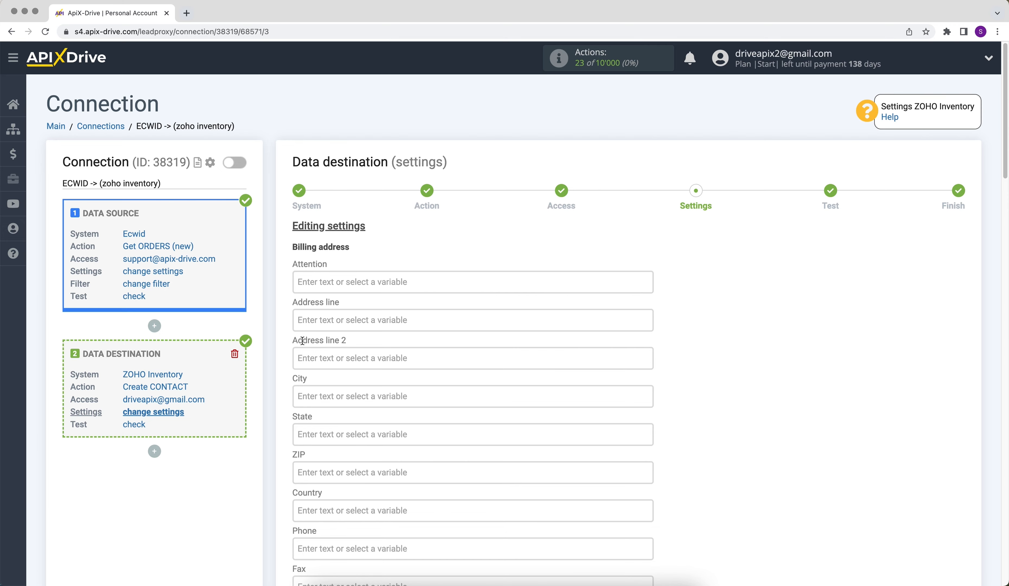
Assign the Ecwid billing person's Full name variable to the required Contact name field.
scroll(302, 341, "down", 6)
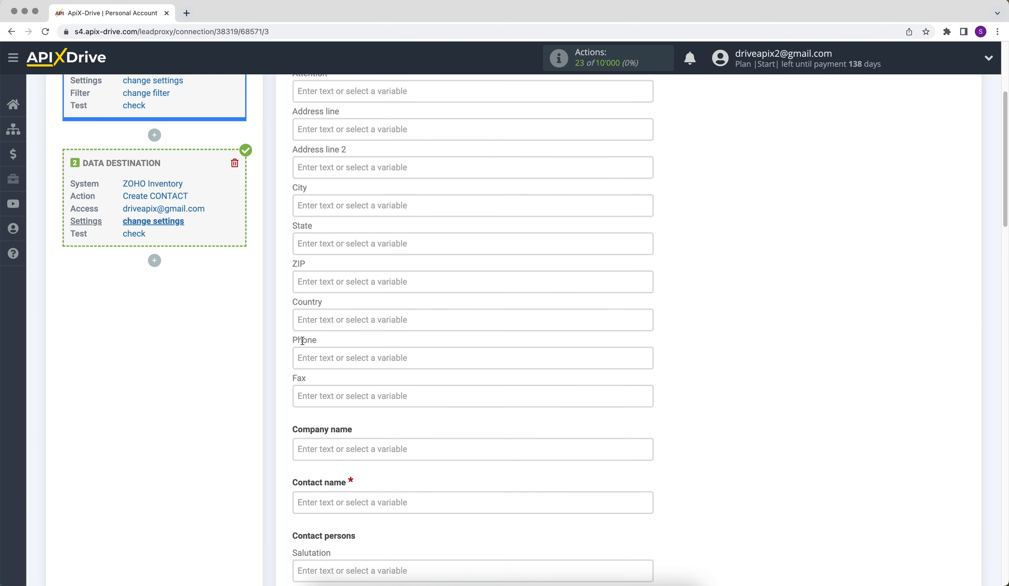
left_click(326, 441)
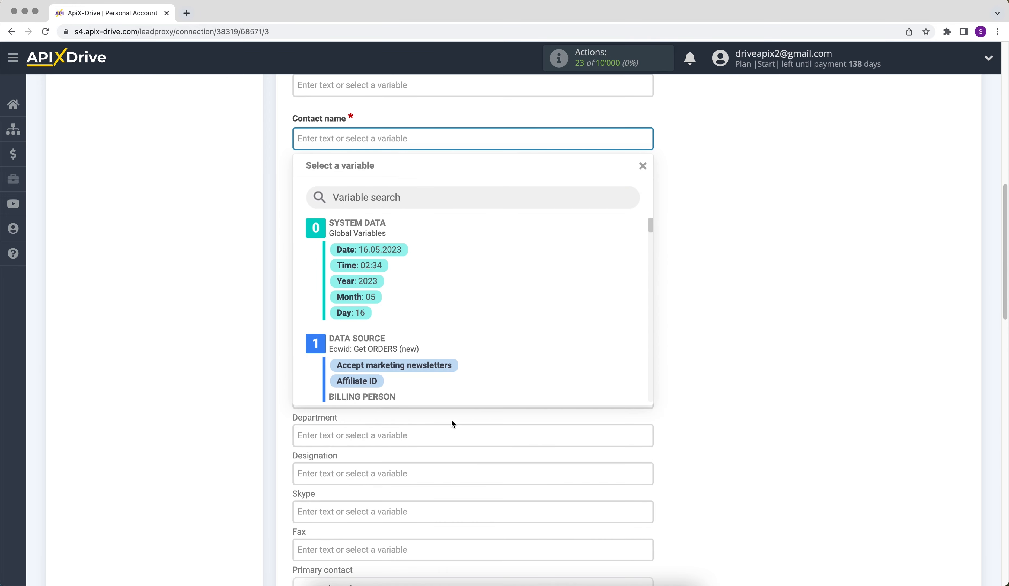
left_click_drag(649, 226, 649, 237)
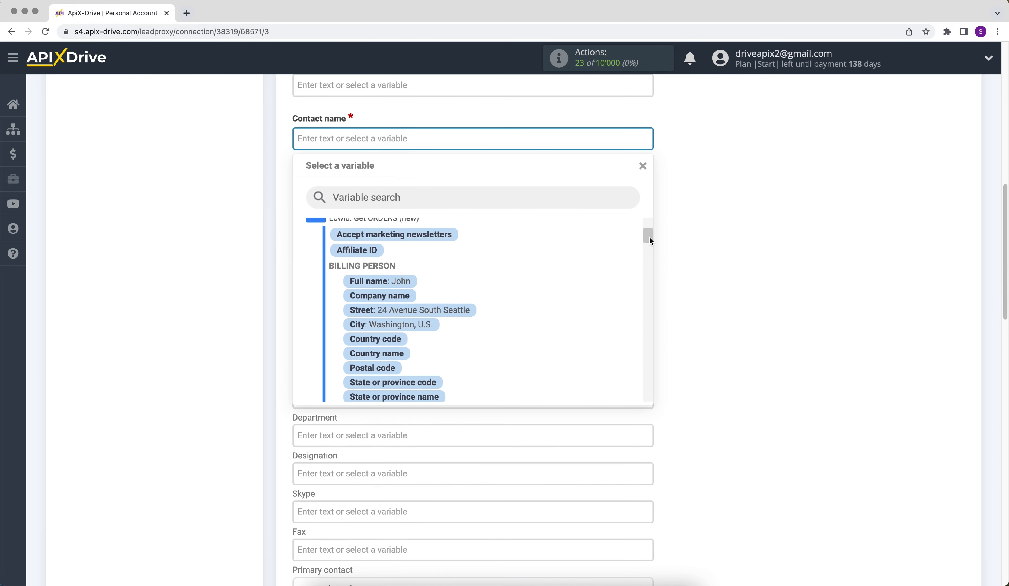
left_click(412, 281)
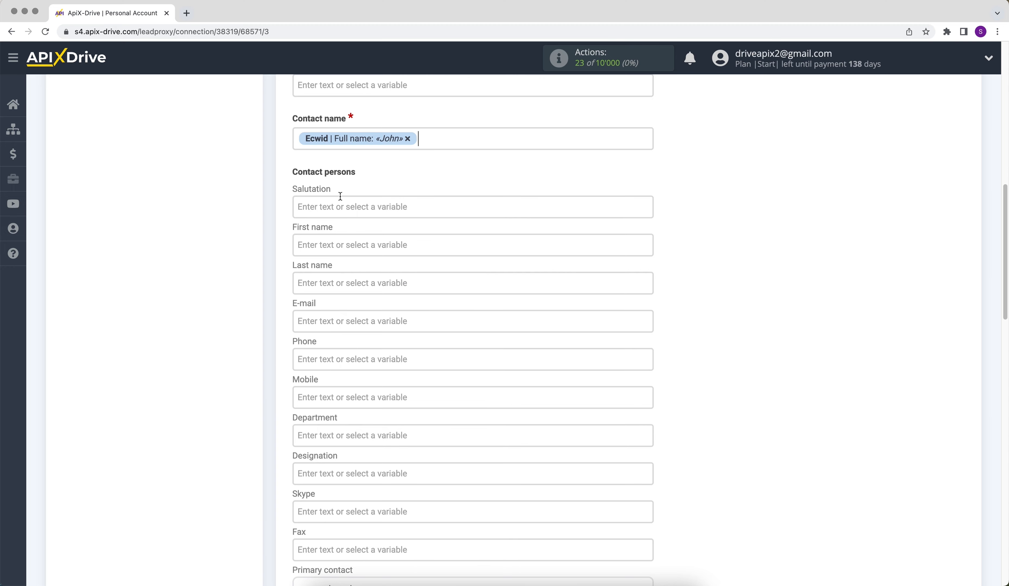
Add the text "New order from Ecwid" before the Full name variable in the Contact name field.
left_click(296, 139)
type("New order")
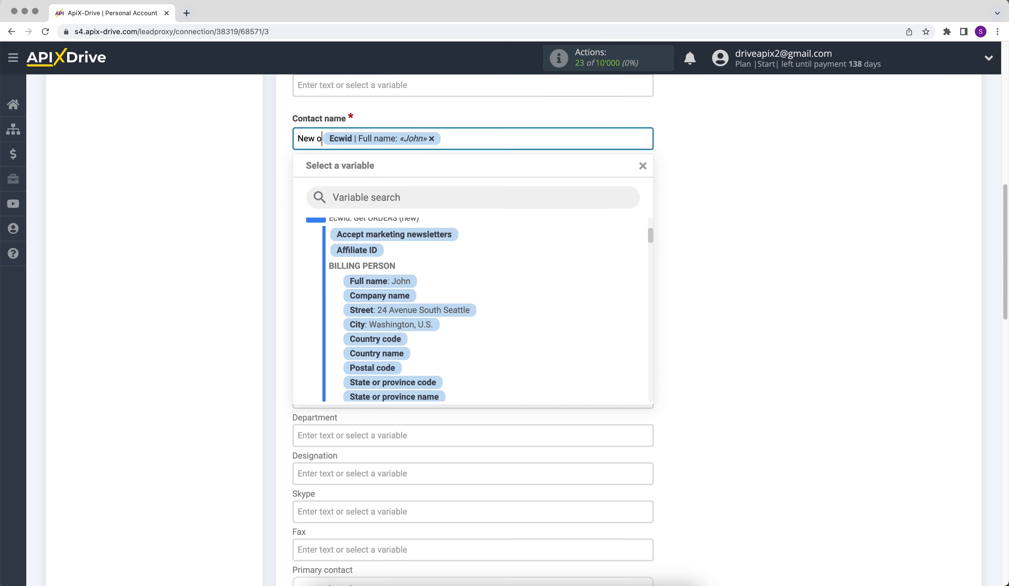
type(" from")
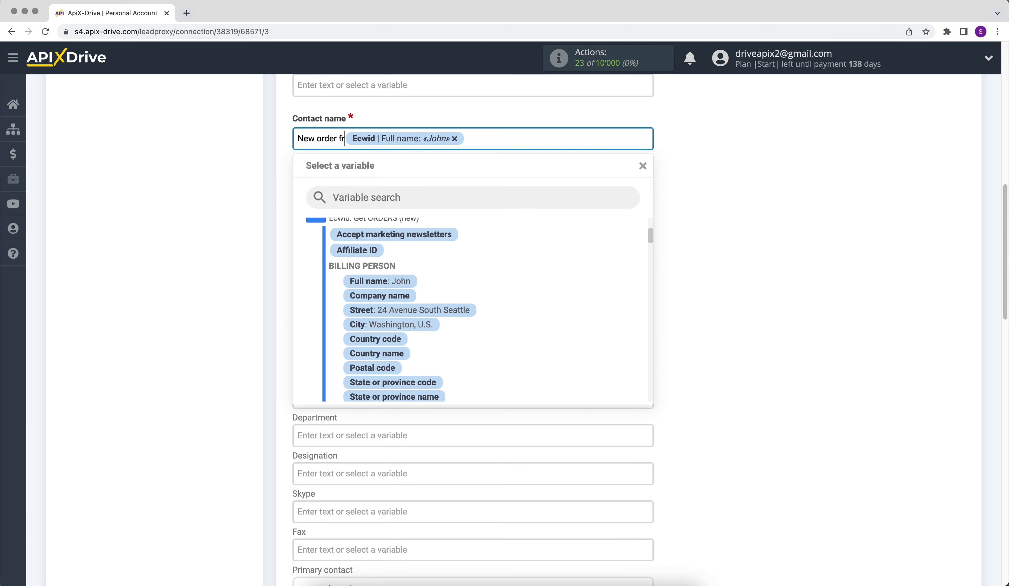
type(" Ecwid")
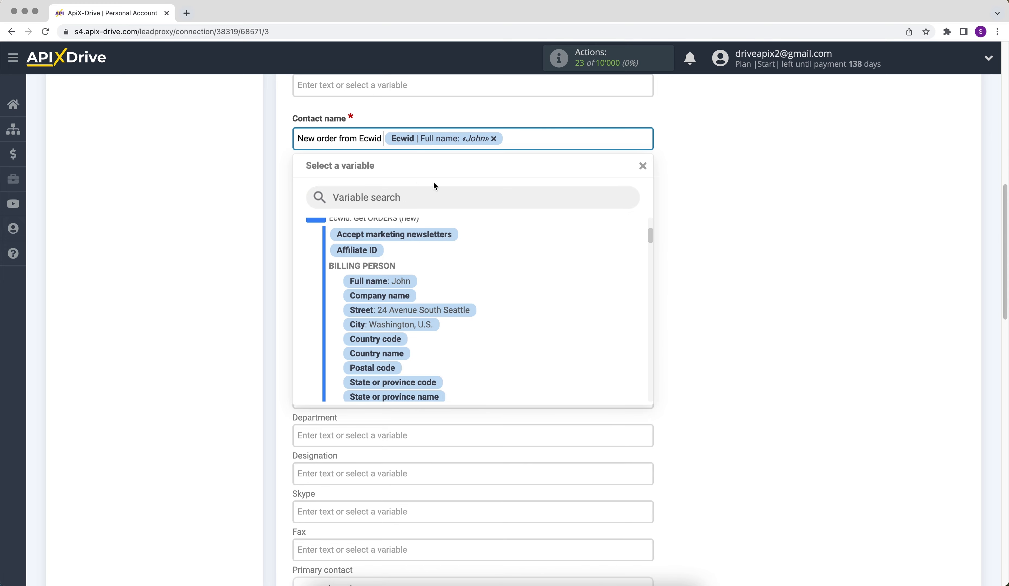
left_click(667, 262)
Assign the Ecwid billing person's Full name variable to the contact person's First name field.
left_click(415, 244)
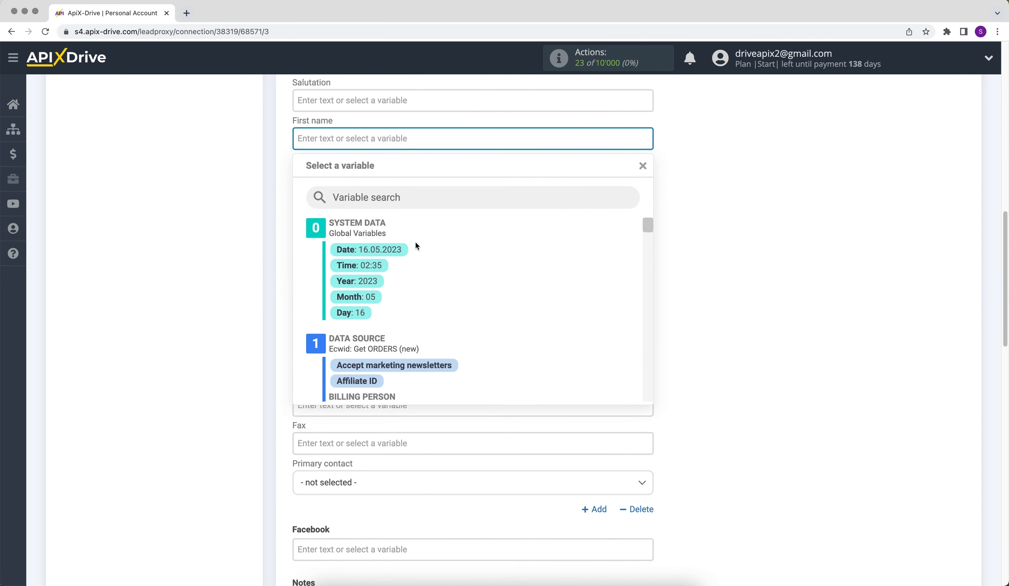
left_click_drag(650, 225, 650, 234)
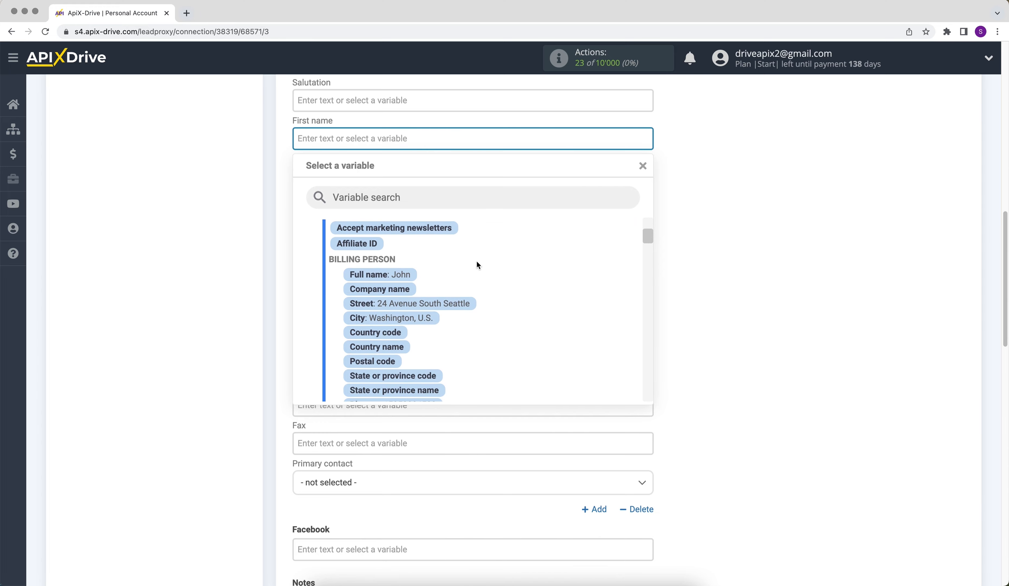
left_click(404, 275)
Assign the Ecwid order's E-mail variable to the contact person's E-mail field.
left_click(354, 214)
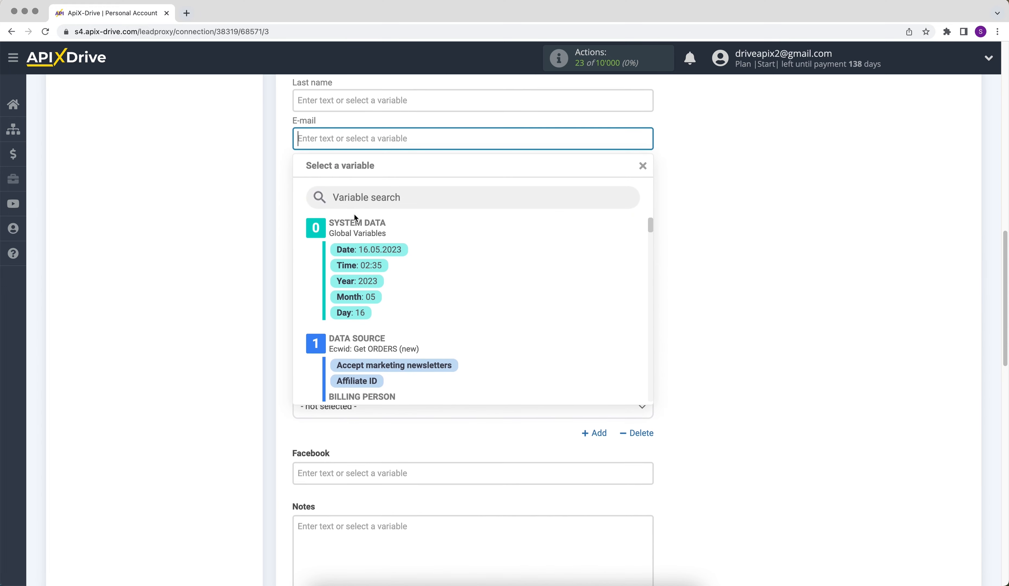
left_click_drag(648, 223, 644, 281)
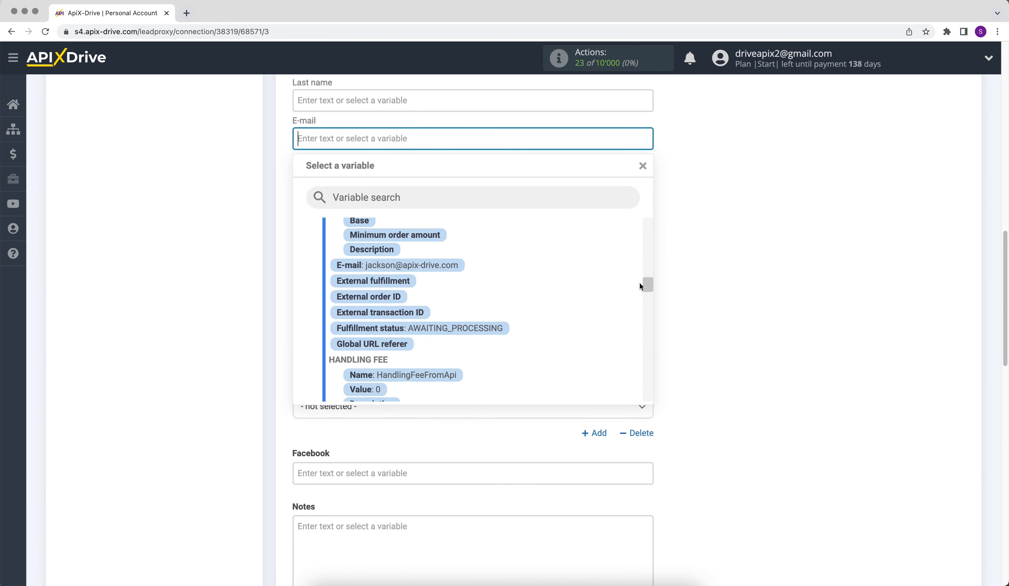
left_click(448, 266)
Assign the Ecwid billing person's Phone variable to the contact person's Phone field.
left_click(349, 176)
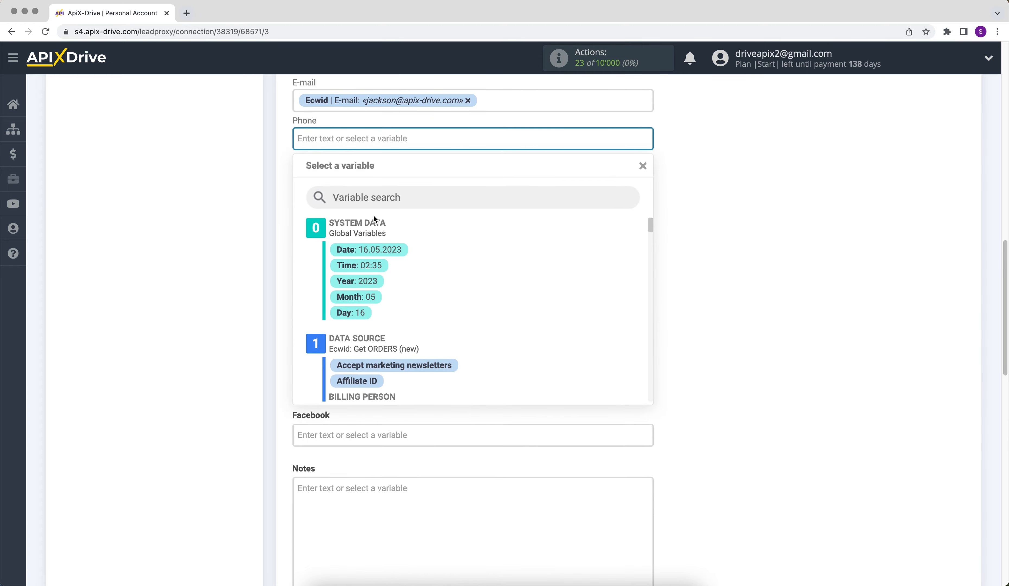
scroll(645, 242, "down", 3)
scroll(646, 247, "down", 1)
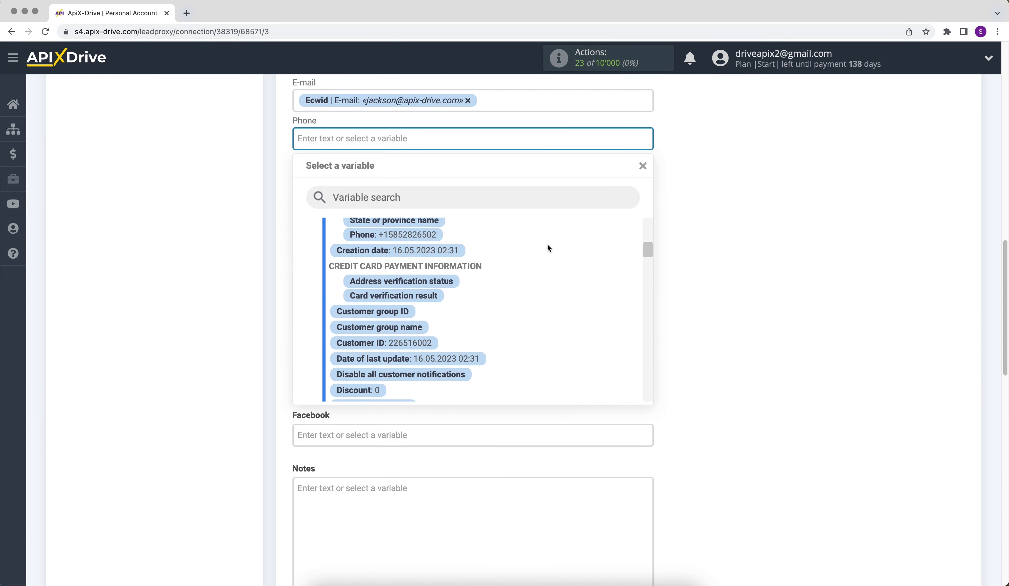
left_click(429, 235)
Fill the Notes field with the text "Product" followed by the Ecwid product's Name variable.
scroll(430, 237, "down", 2)
scroll(429, 239, "down", 1)
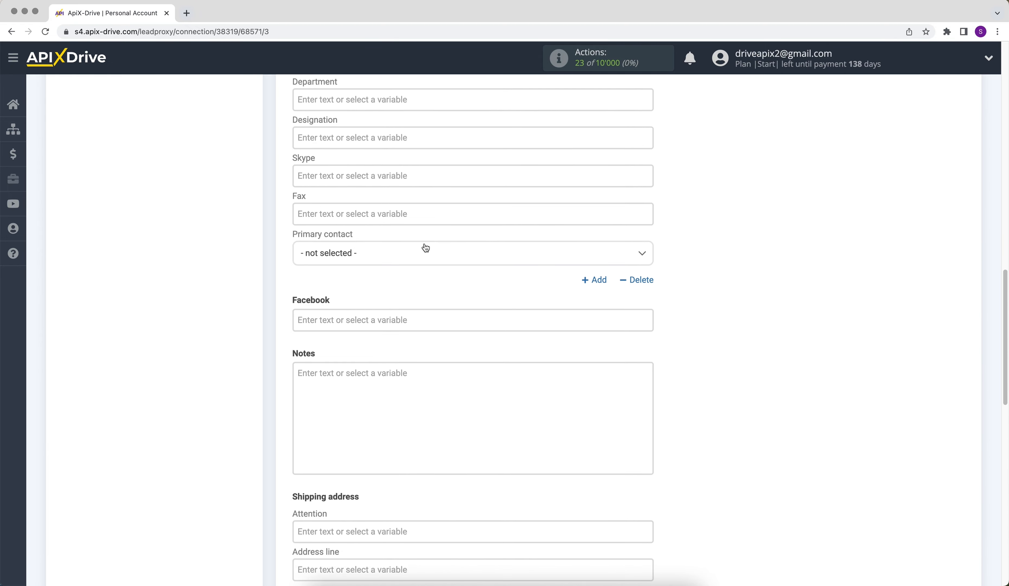
left_click(345, 378)
type("Product")
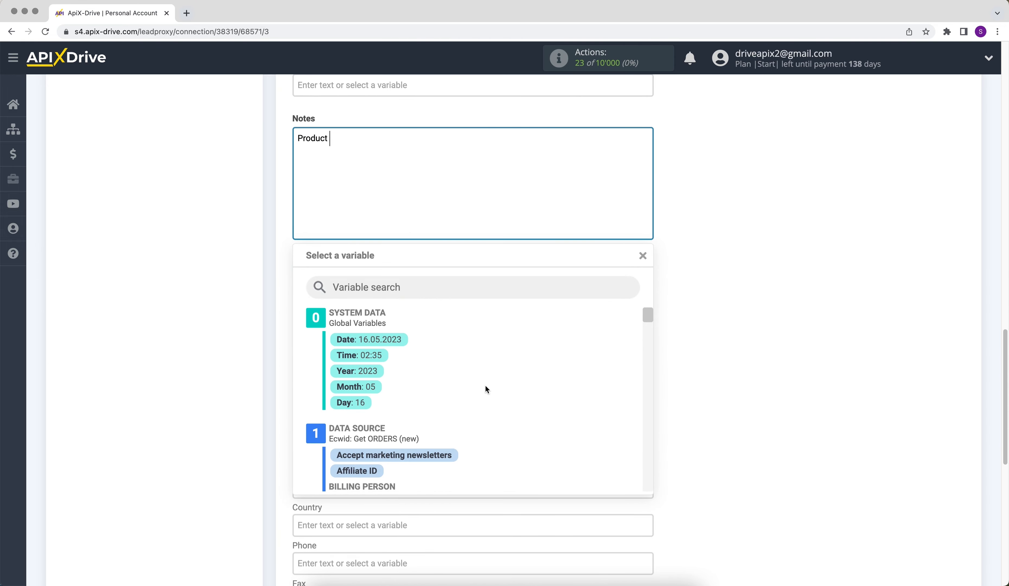
left_click_drag(648, 315, 657, 404)
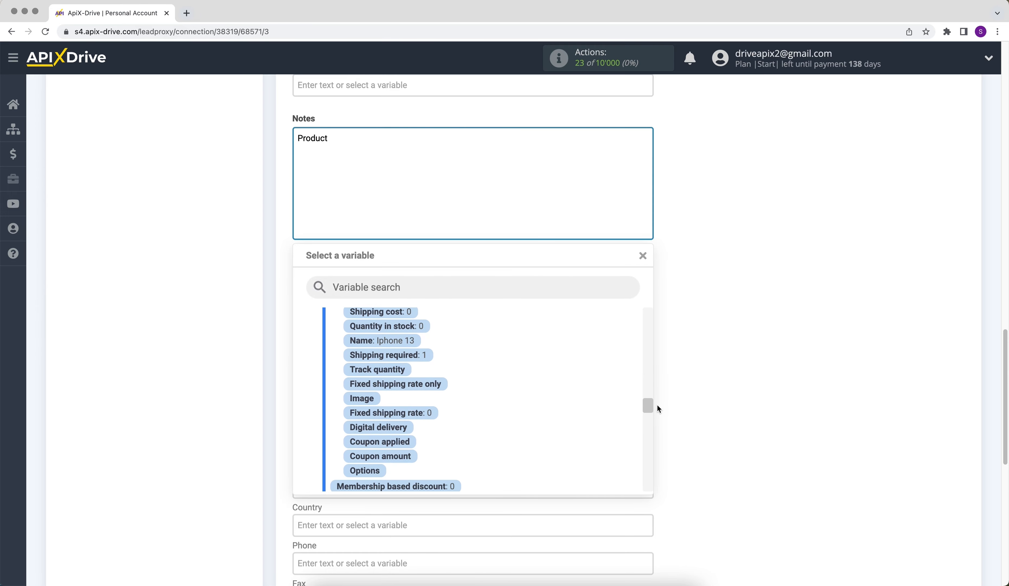
left_click(408, 340)
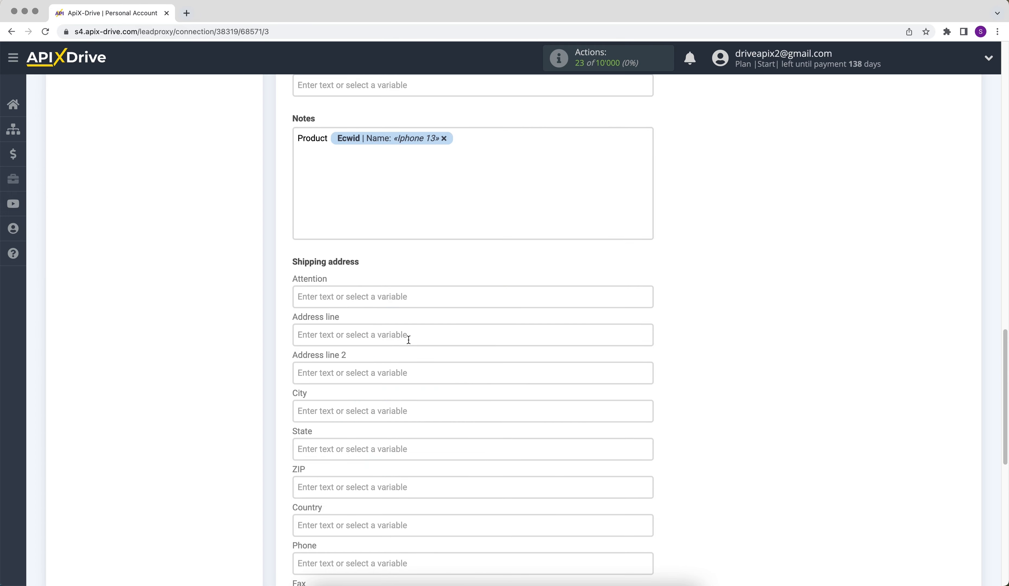
Add a second line to the Notes with the text "Price" followed by the Ecwid product's Price variable.
key("Return")
type("Price")
left_click(357, 155)
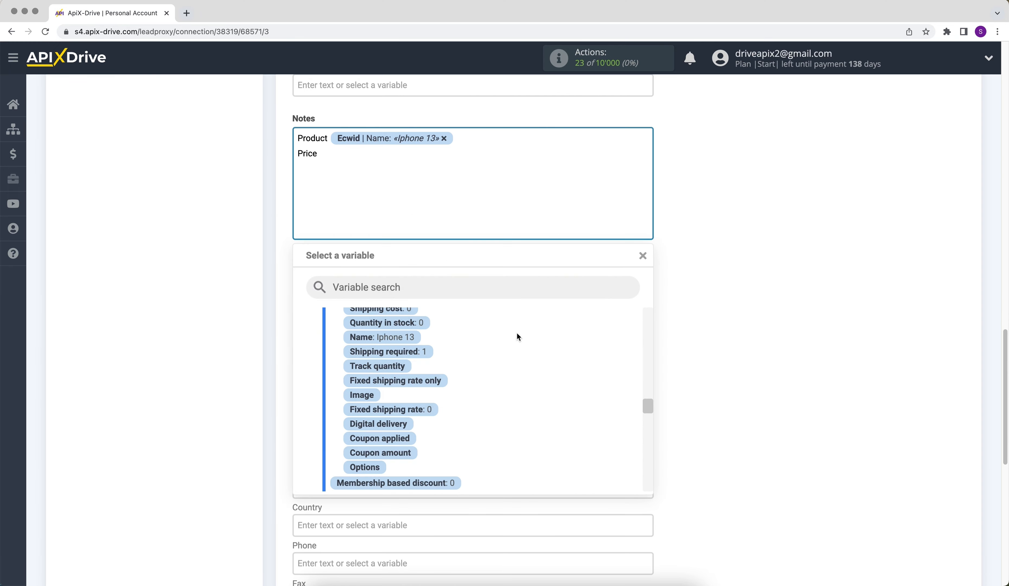
left_click_drag(646, 410, 647, 396)
left_click(353, 377)
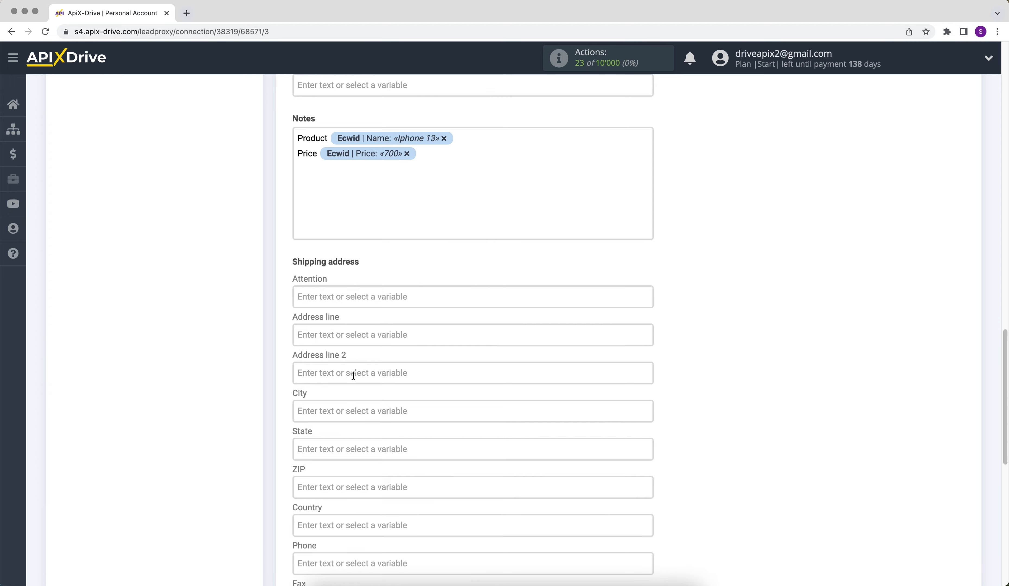
Save the ZOHO Inventory field settings and continue to the test stage.
scroll(353, 376, "down", 10)
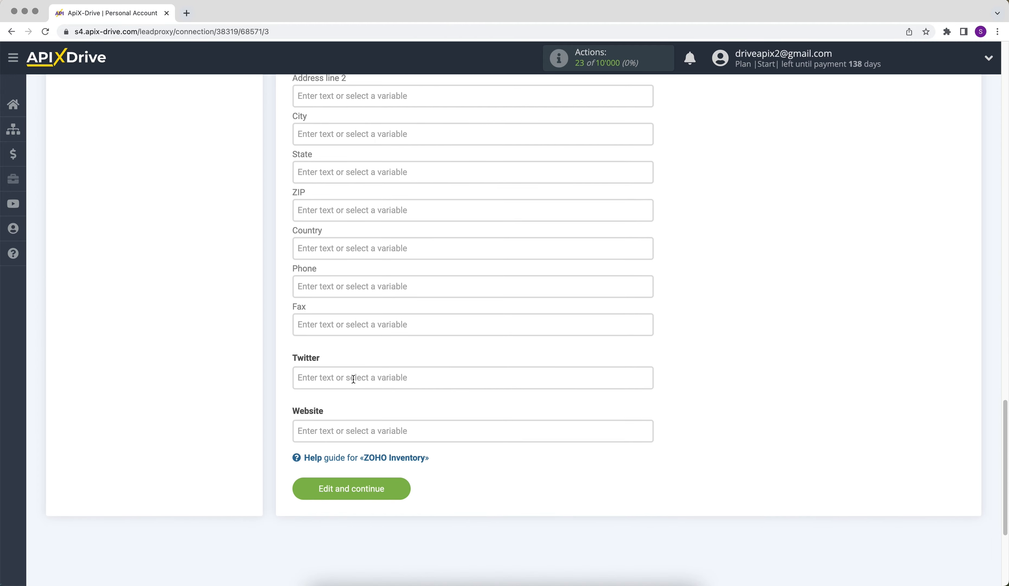
left_click(326, 494)
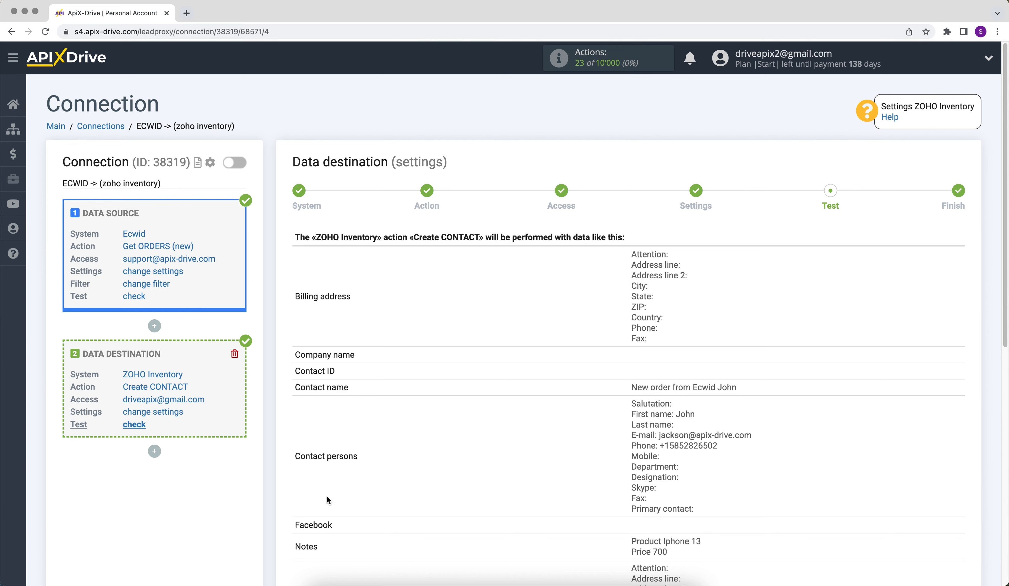
Send the test data to ZOHO Inventory, then switch to Zoho Inventory and open the new customer's record.
scroll(327, 499, "down", 6)
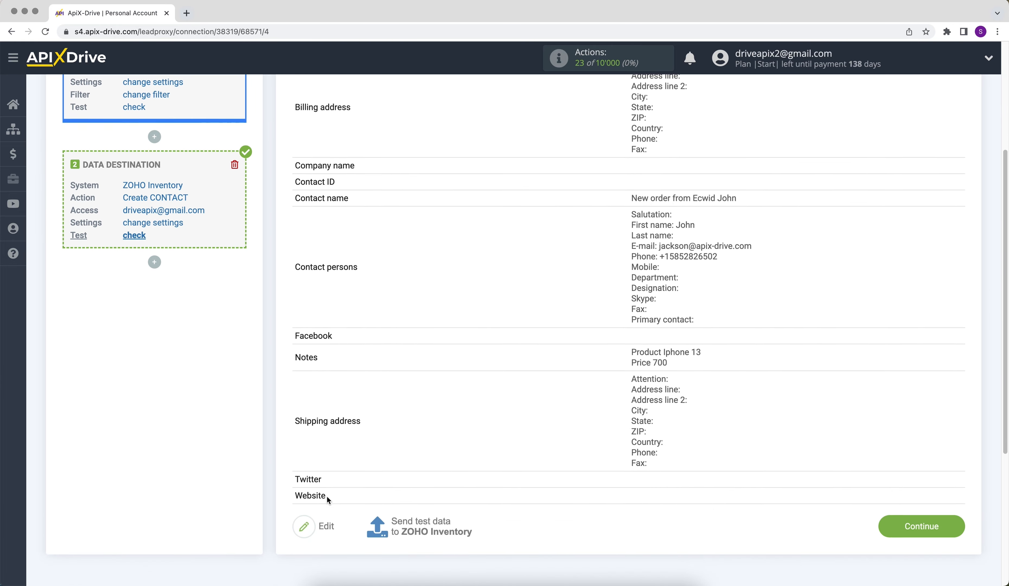
left_click(383, 493)
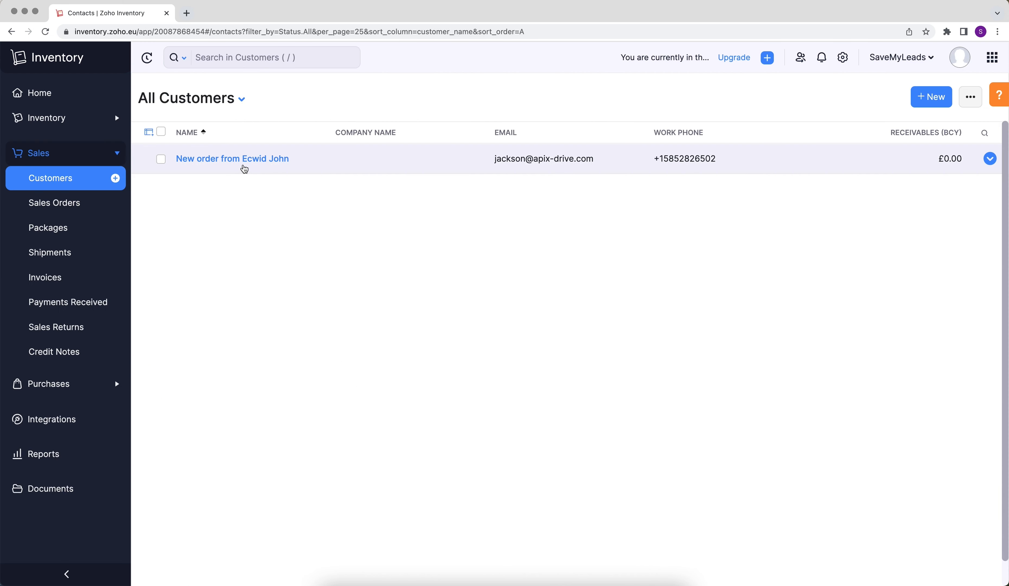
left_click(244, 161)
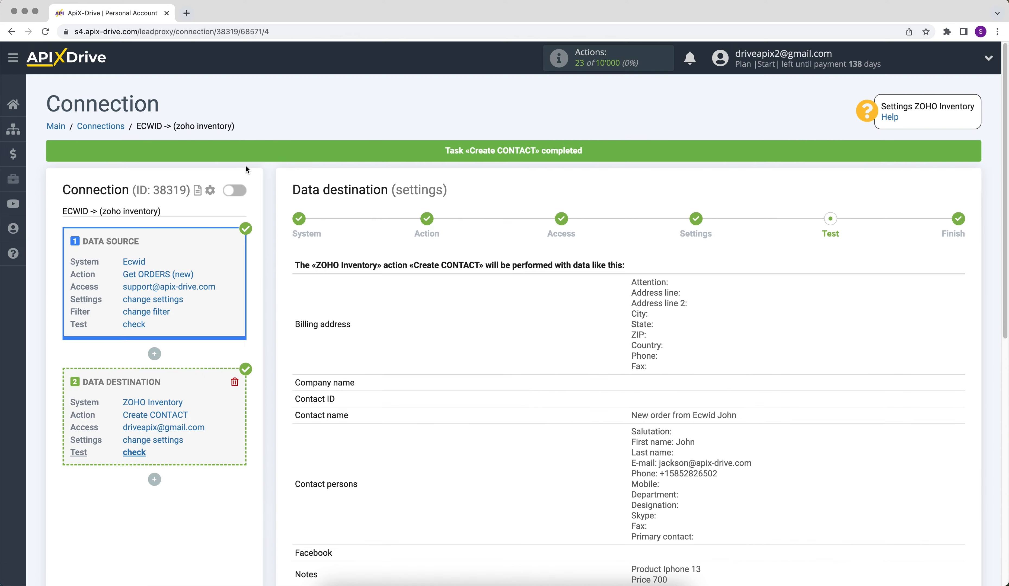
Back in ApiX-Drive, finish the data destination setup and enable auto-update for the connection.
scroll(245, 164, "down", 10)
scroll(246, 166, "down", 2)
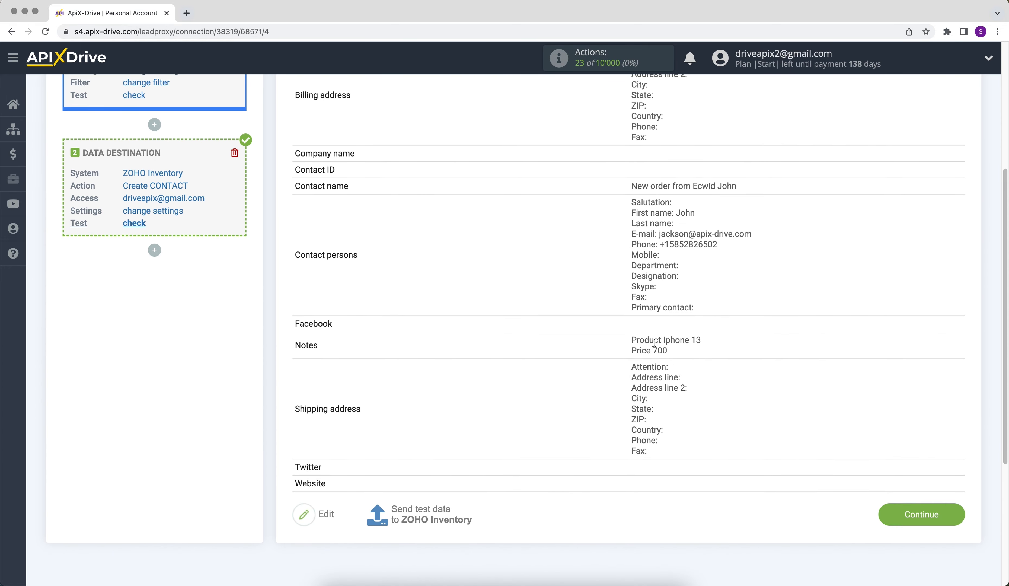
left_click(891, 510)
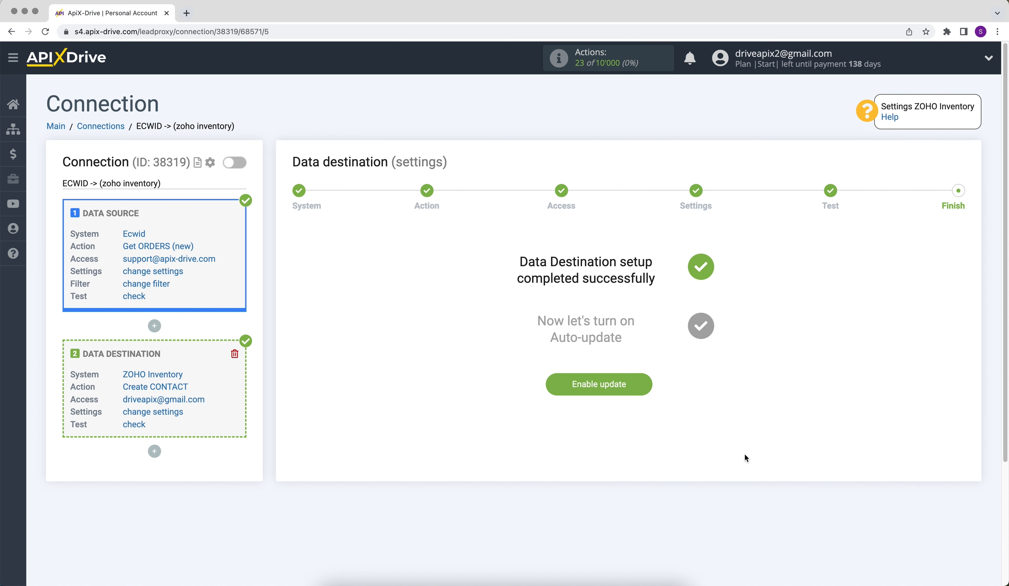
left_click(576, 389)
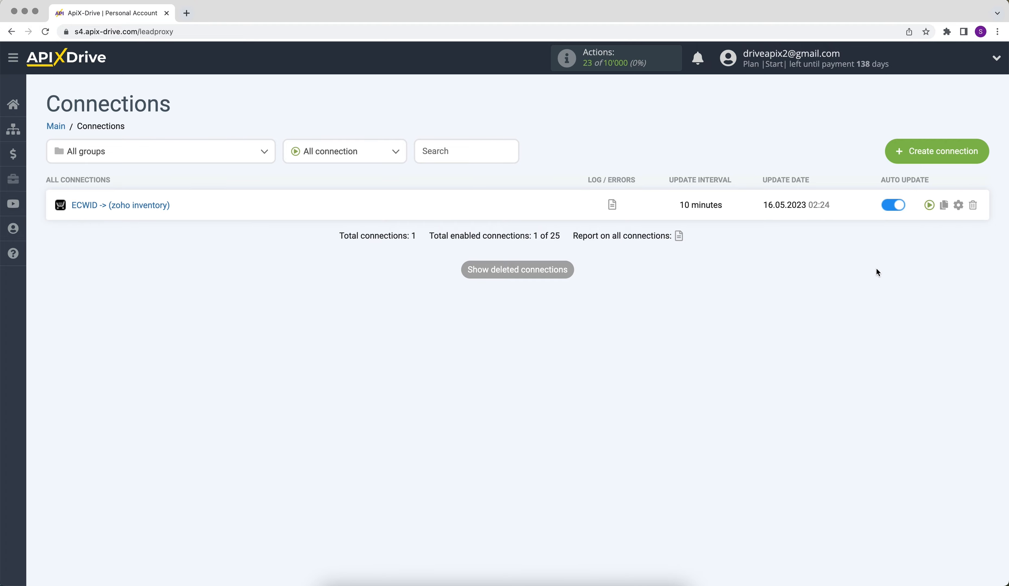
Set the update interval of the ECWID -> (zoho inventory) connection to 5 minutes and save the connection setup.
left_click(958, 206)
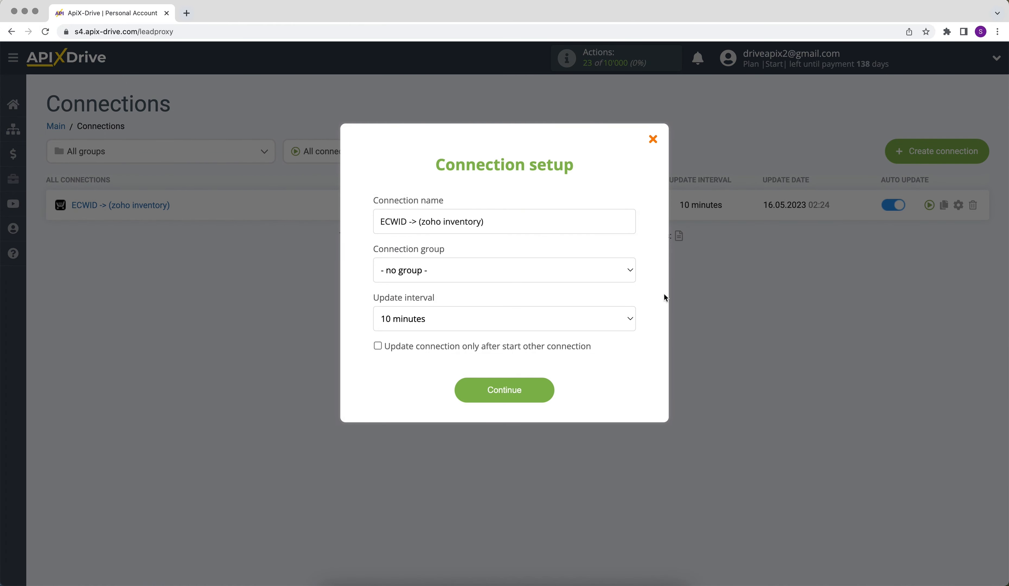
left_click(617, 318)
left_click(614, 301)
left_click(472, 389)
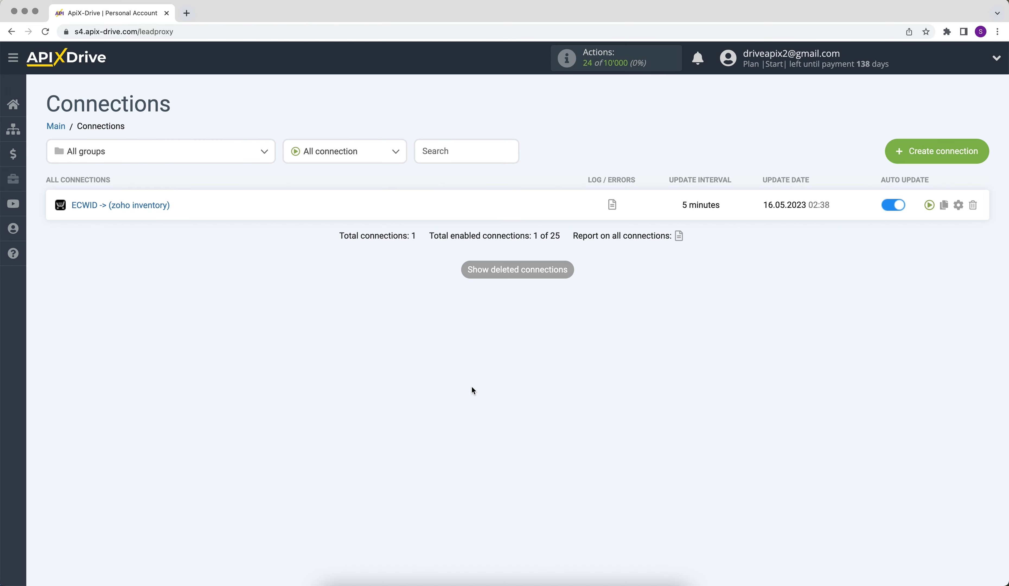